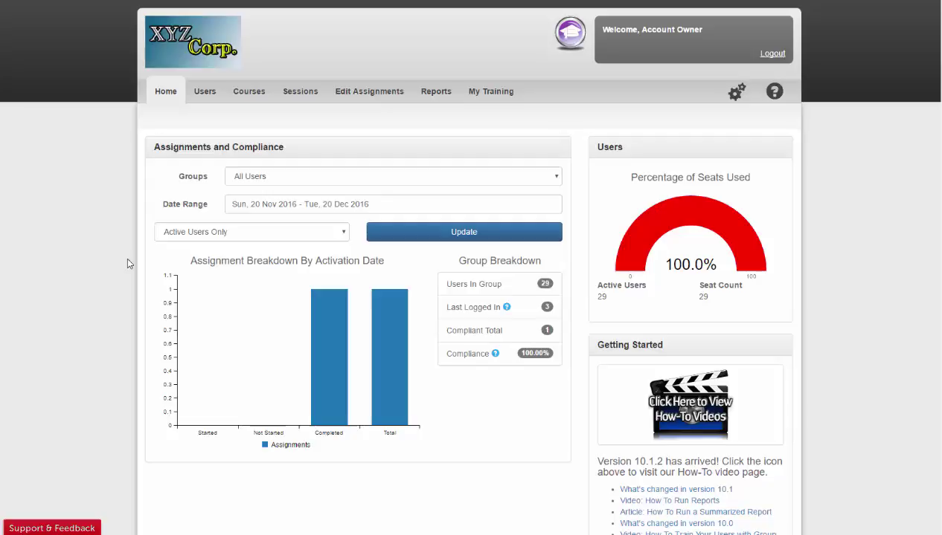
Open the automatic assigning settings and select the Office group for editing.
click(734, 99)
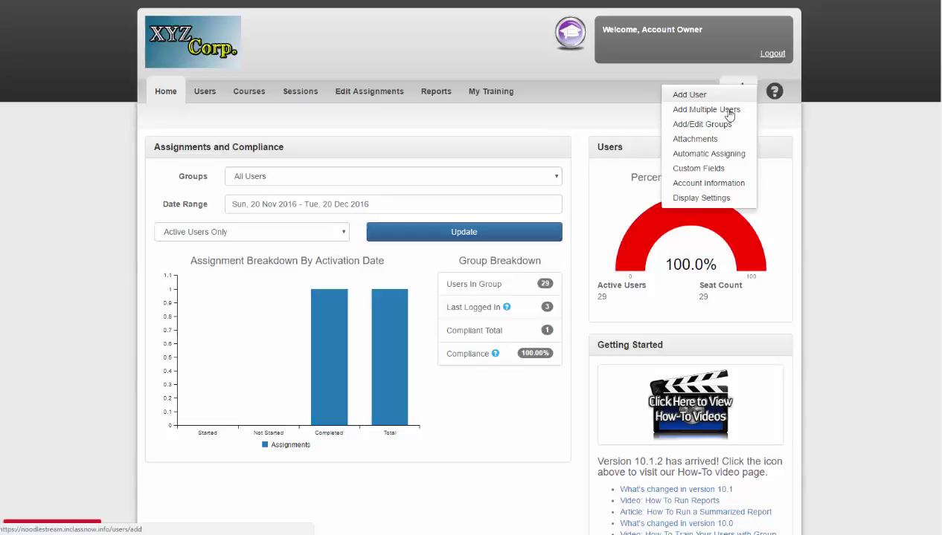
click(713, 154)
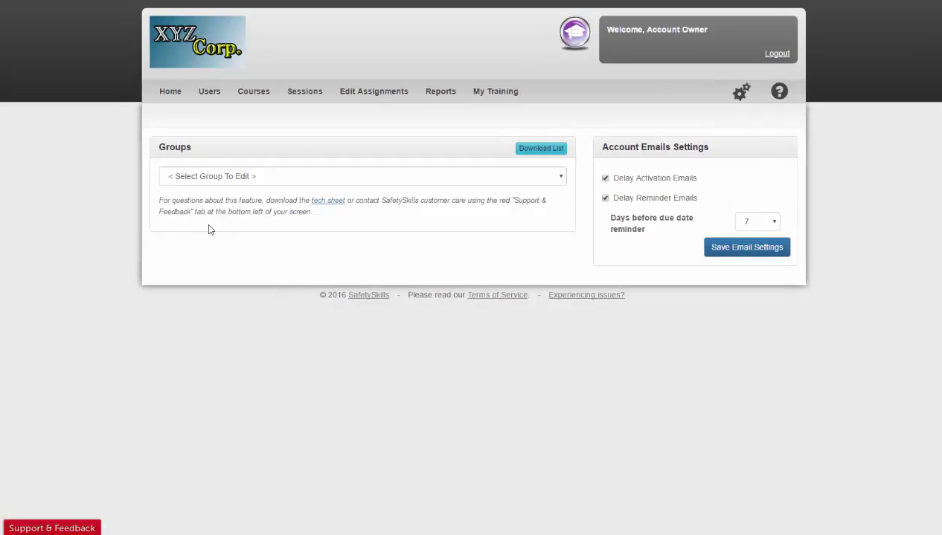
click(318, 183)
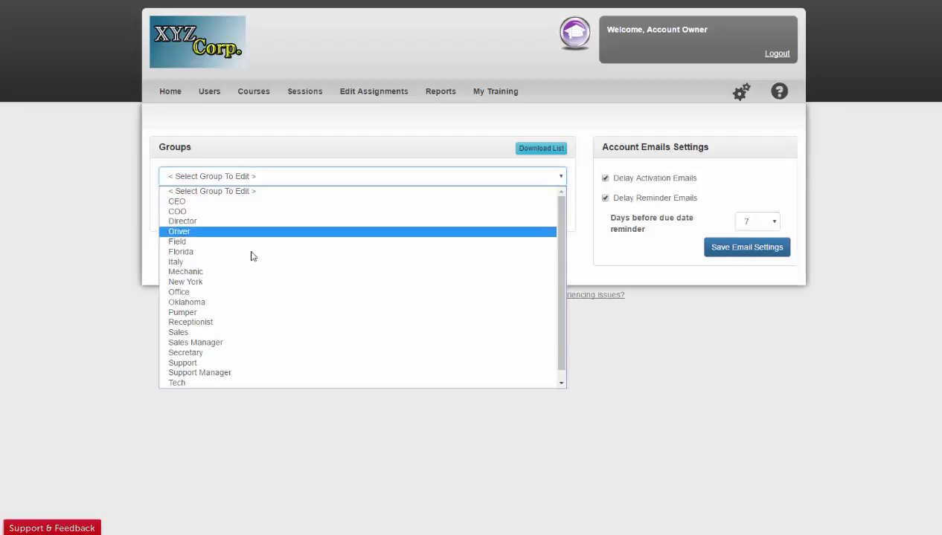
click(233, 291)
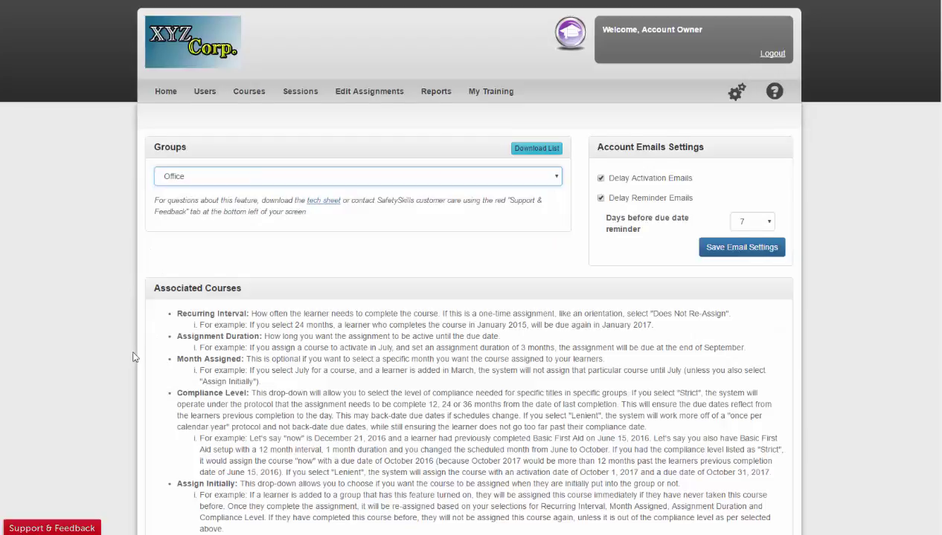
Add a course entry to the Office group and choose Office Ergonomics as its course.
scroll(134, 358, down, 2)
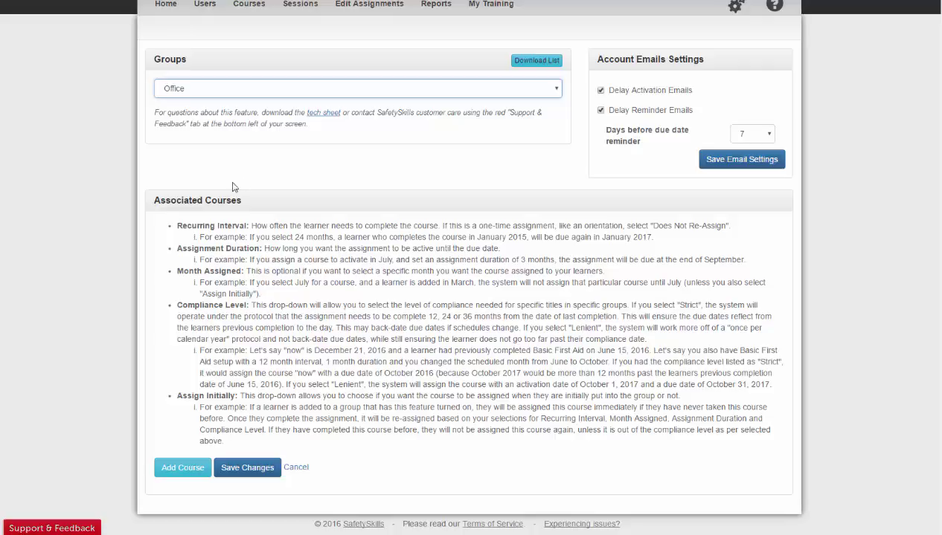
click(182, 469)
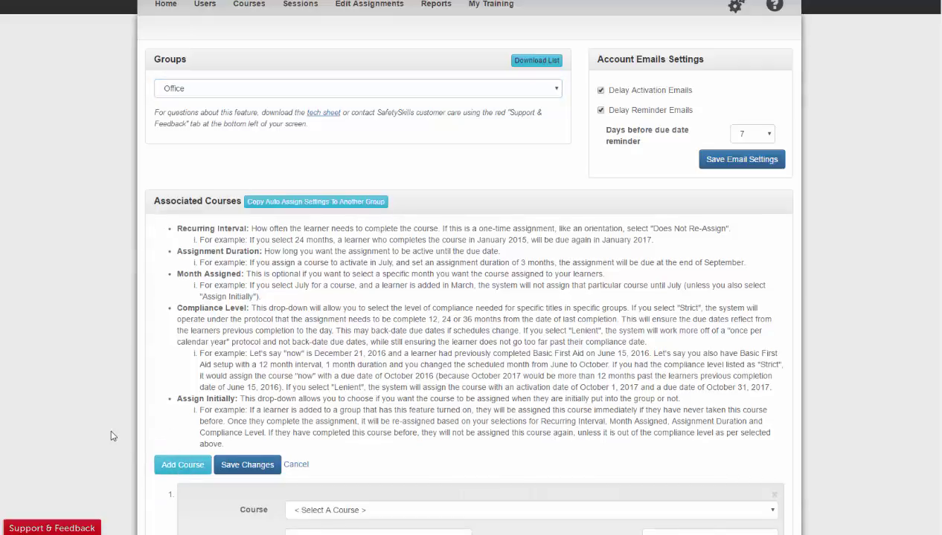
scroll(111, 436, down, 3)
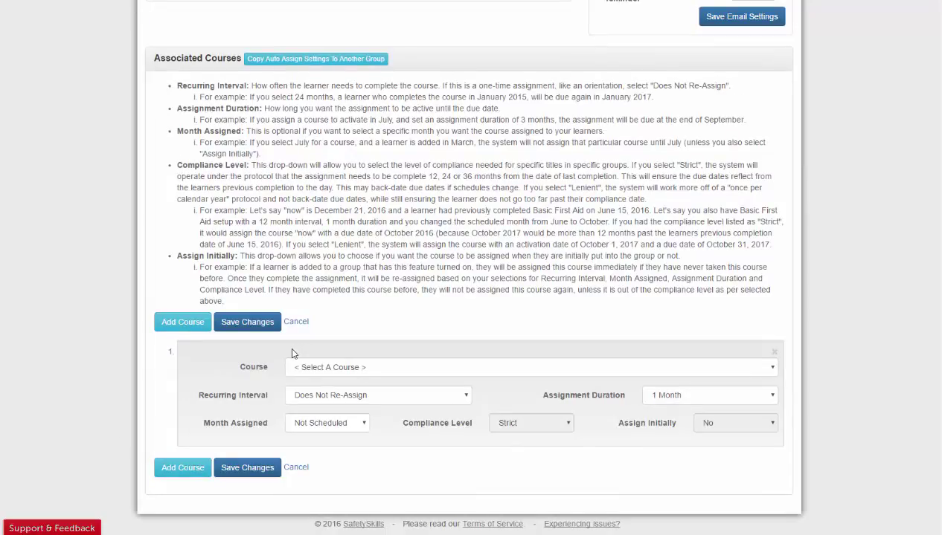
click(305, 366)
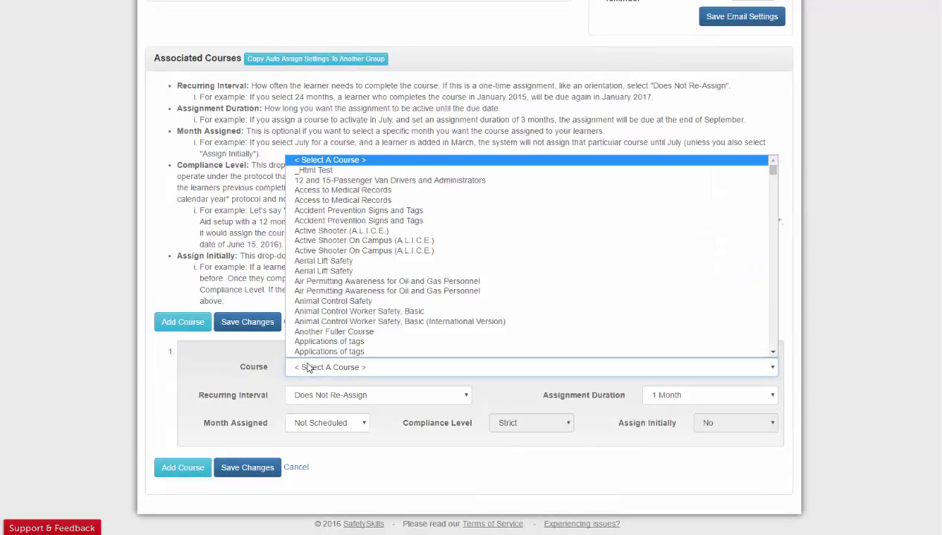
text(office)
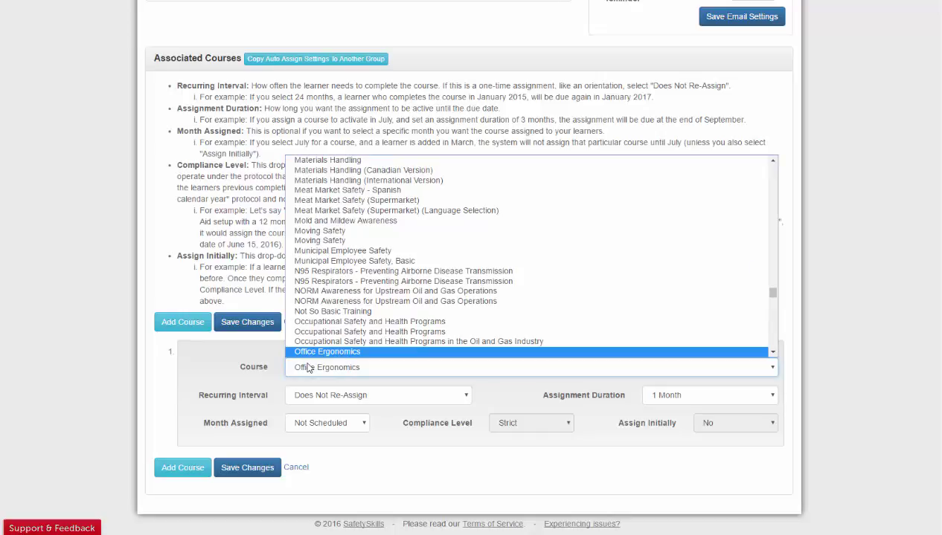
click(331, 352)
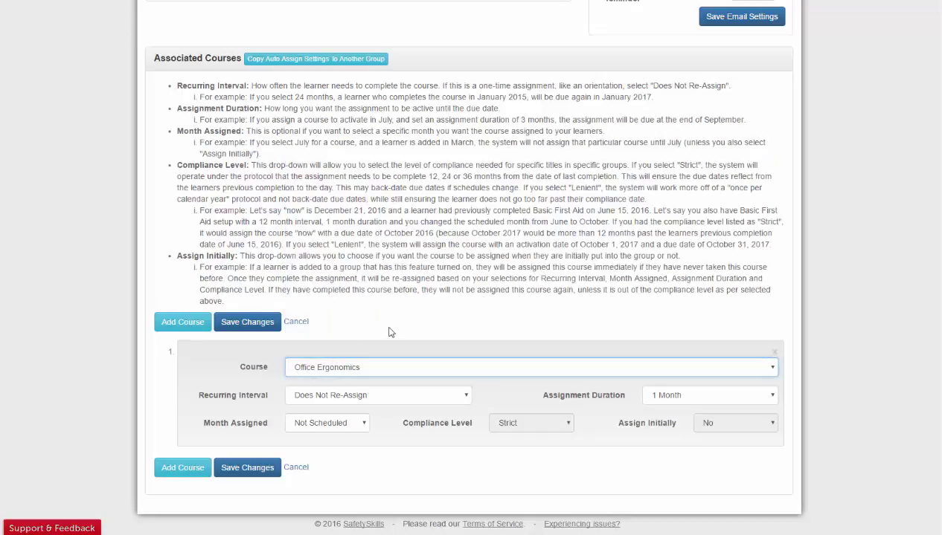
Set the recurring interval of the Office Ergonomics course to 12 months.
click(324, 401)
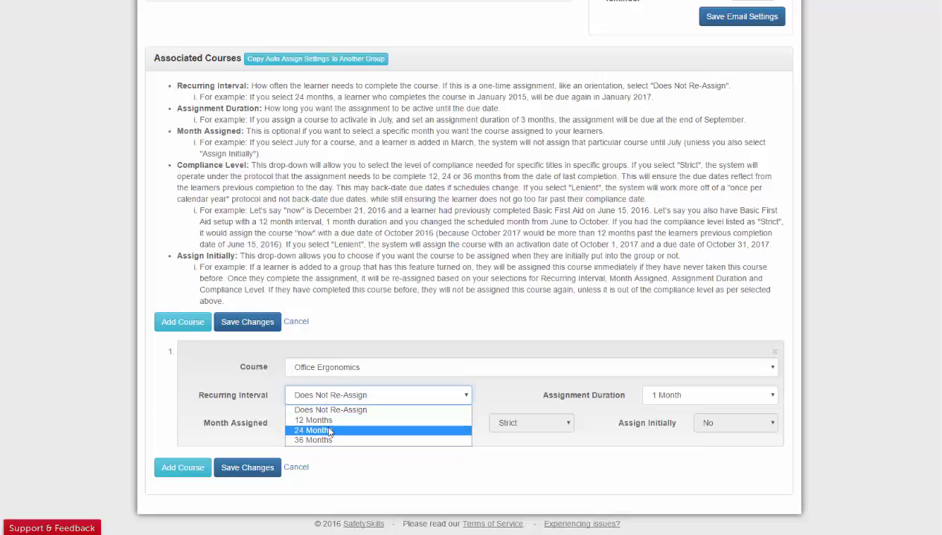
click(326, 430)
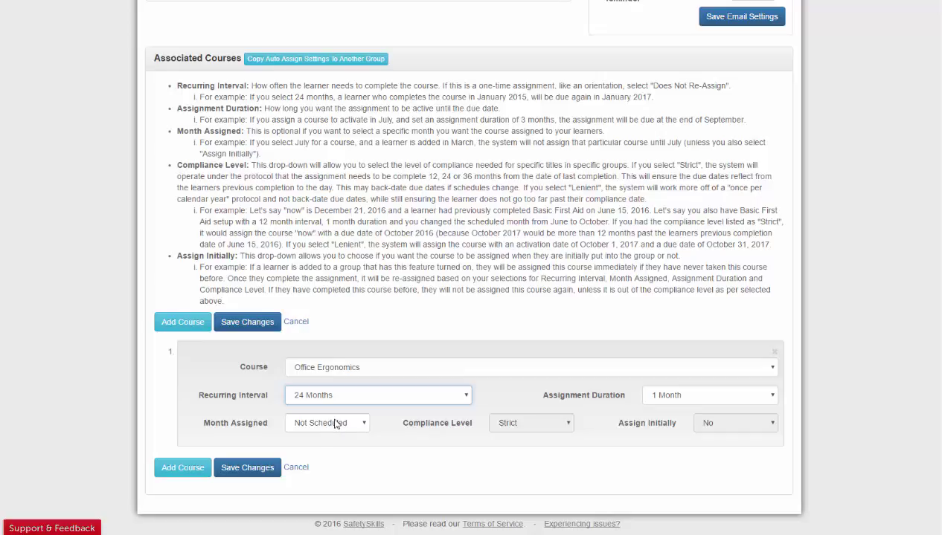
click(339, 402)
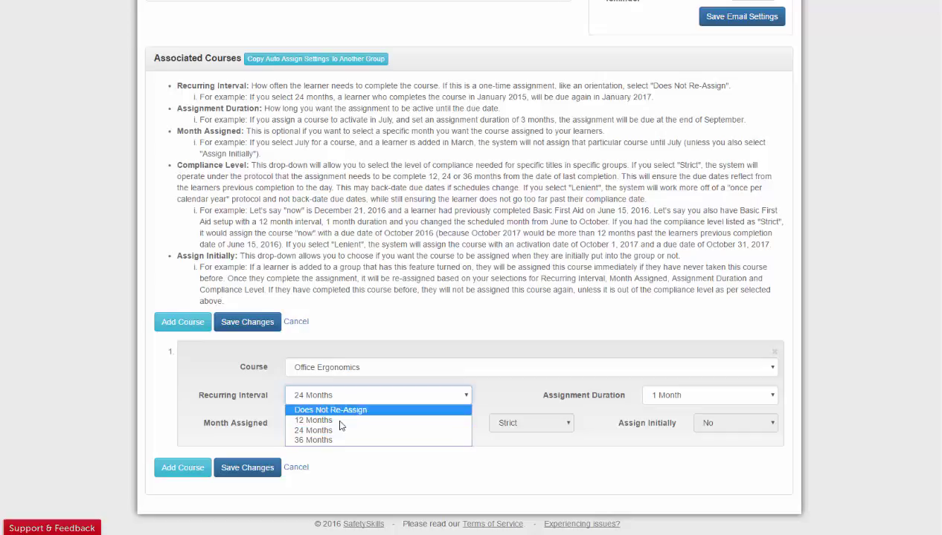
click(343, 421)
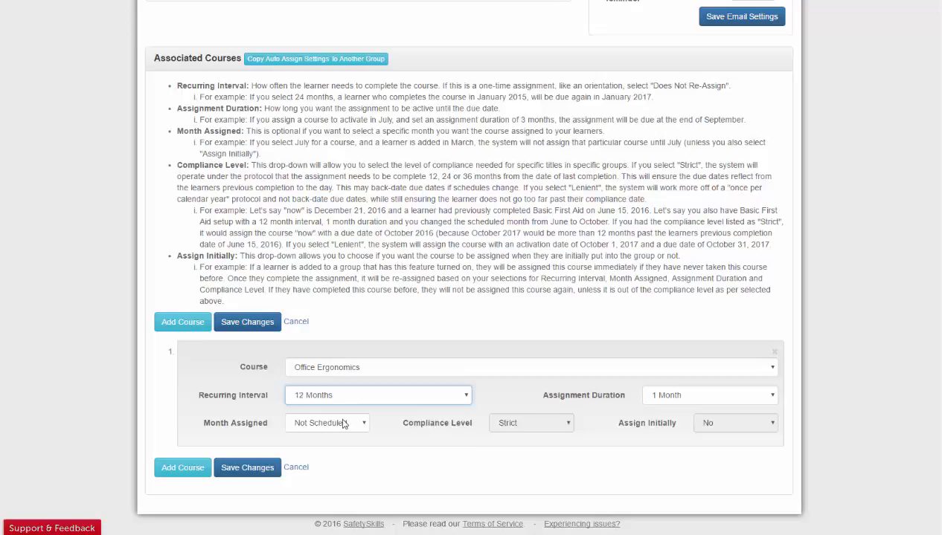
Set the assignment duration of the Office Ergonomics course to 2 months.
double_click(548, 395)
drag(597, 400, 625, 400)
click(627, 401)
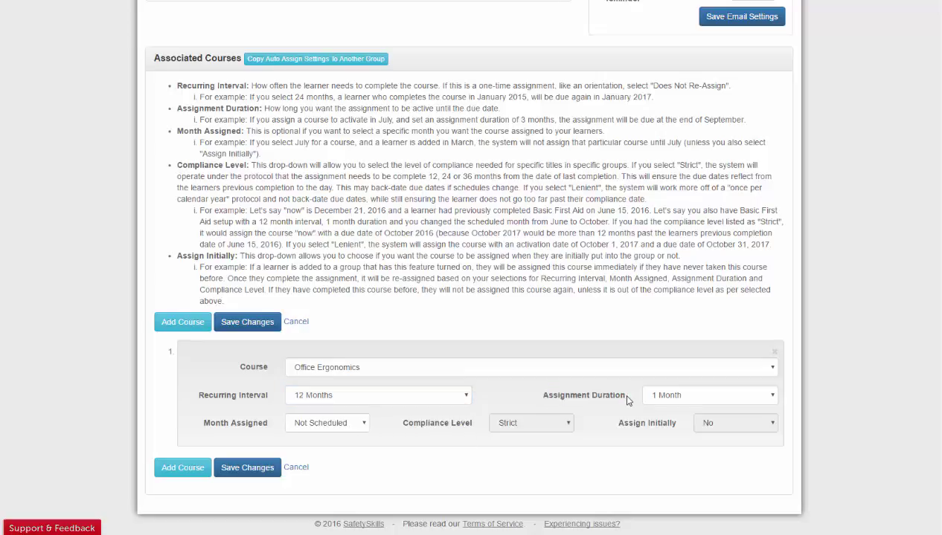
click(679, 406)
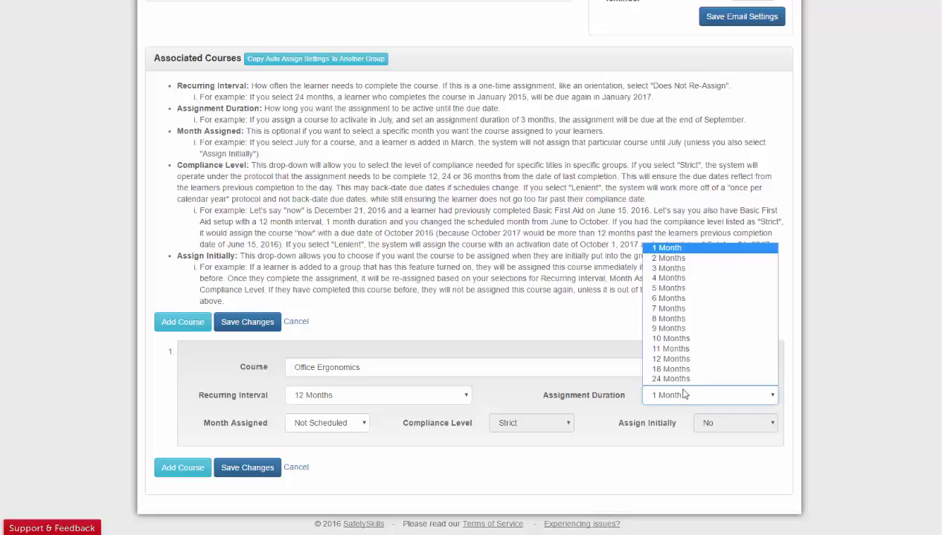
click(688, 263)
click(594, 409)
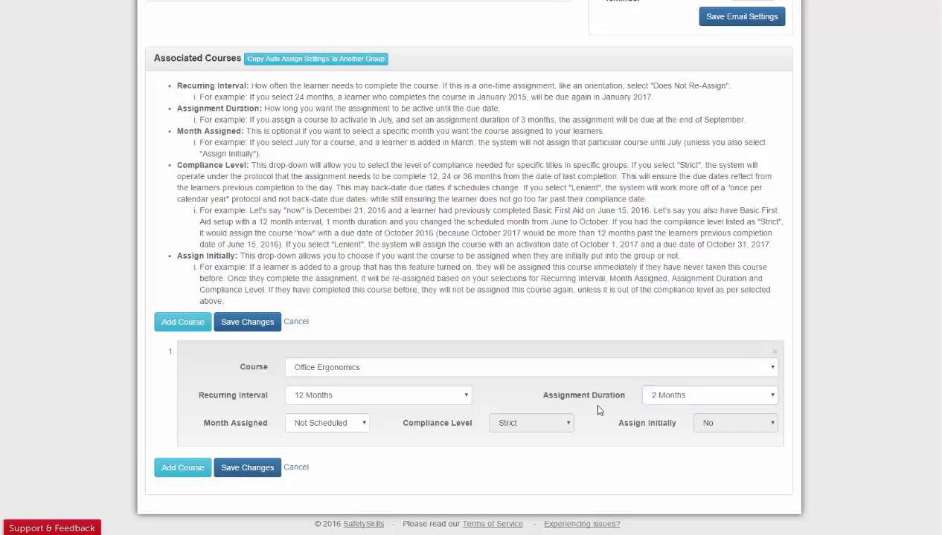
Schedule the Office Ergonomics course by setting its assigned month to June.
click(346, 430)
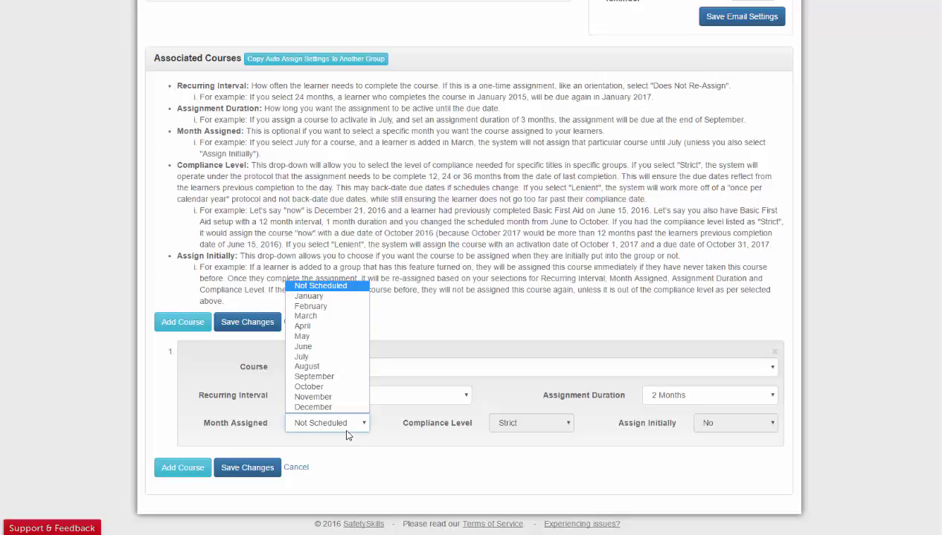
click(334, 357)
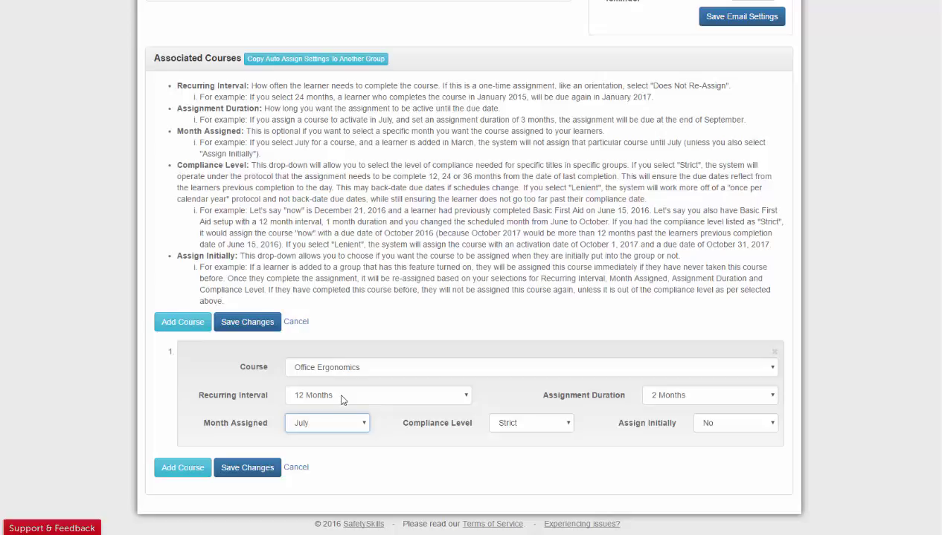
click(296, 425)
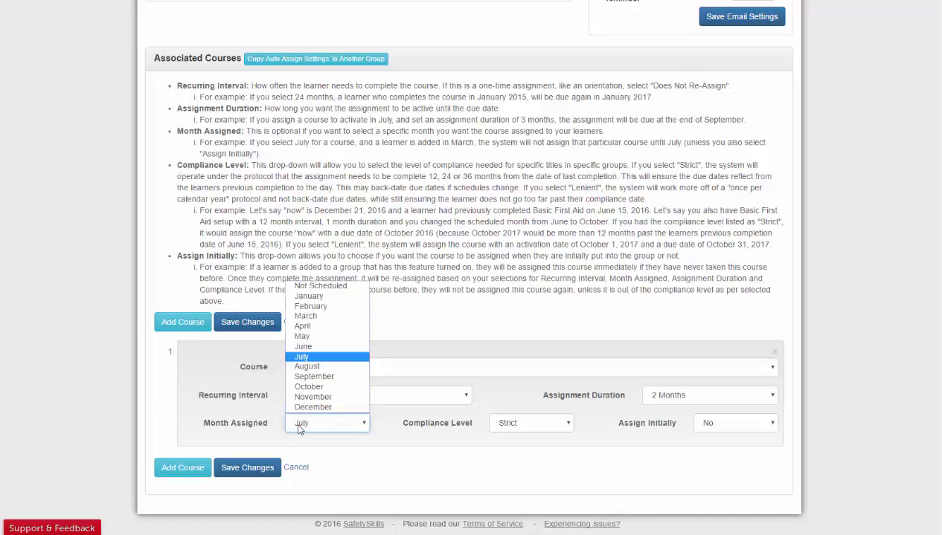
click(310, 347)
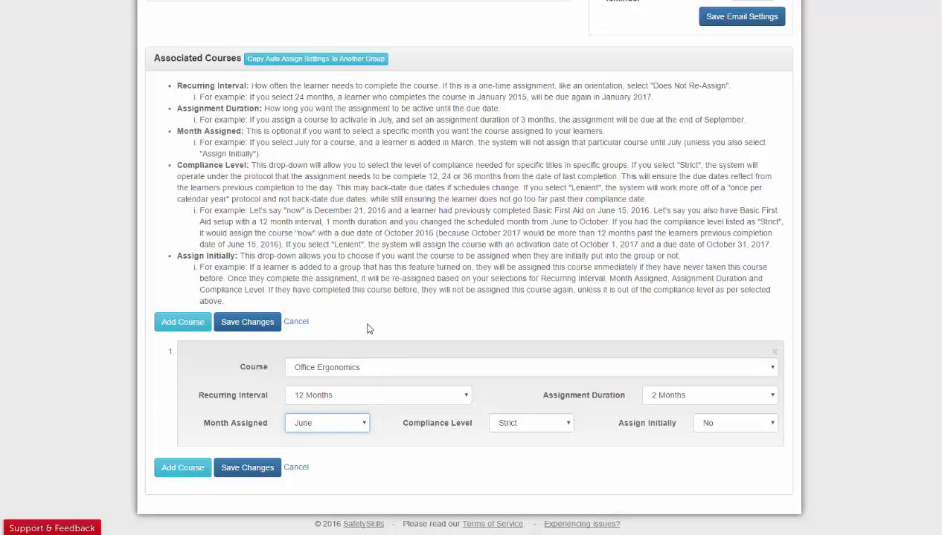
click(382, 432)
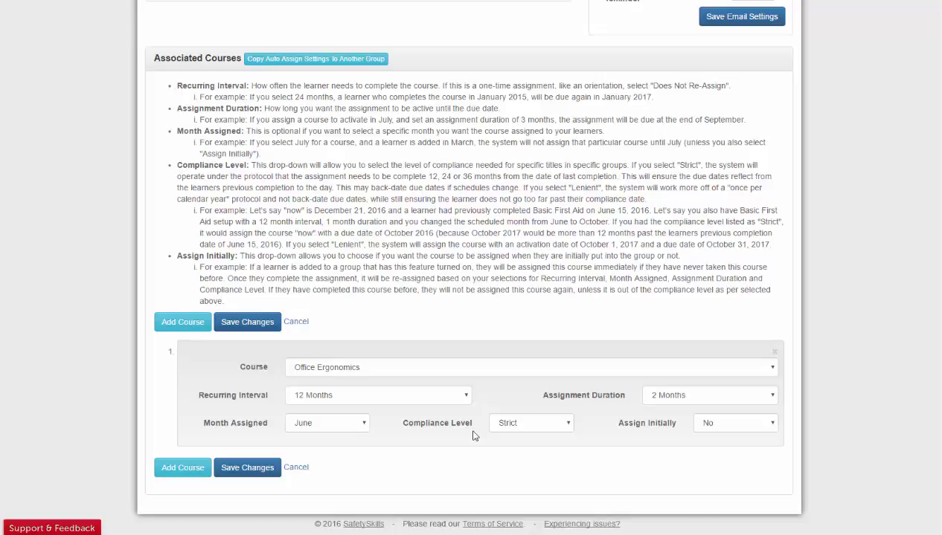
Set the compliance level of the Office Ergonomics course to Lenient.
click(550, 425)
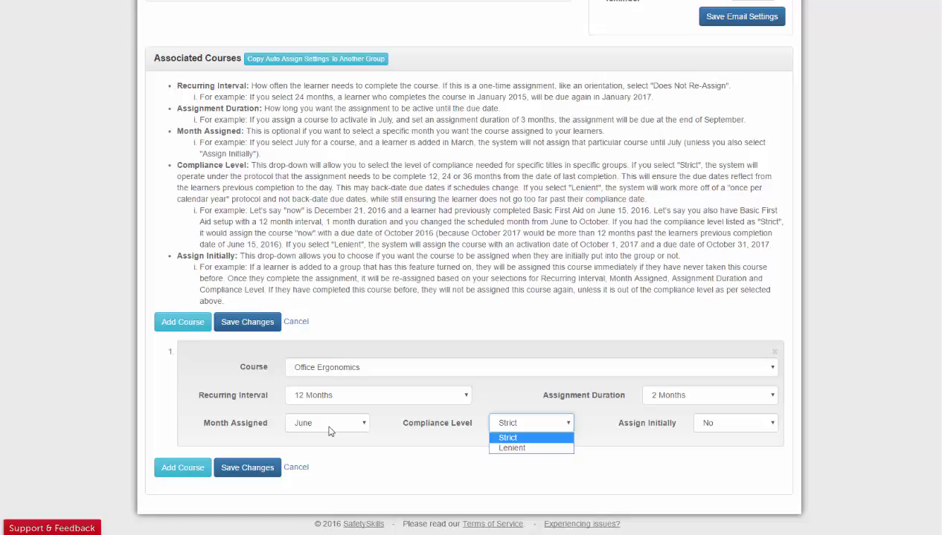
click(511, 447)
click(540, 452)
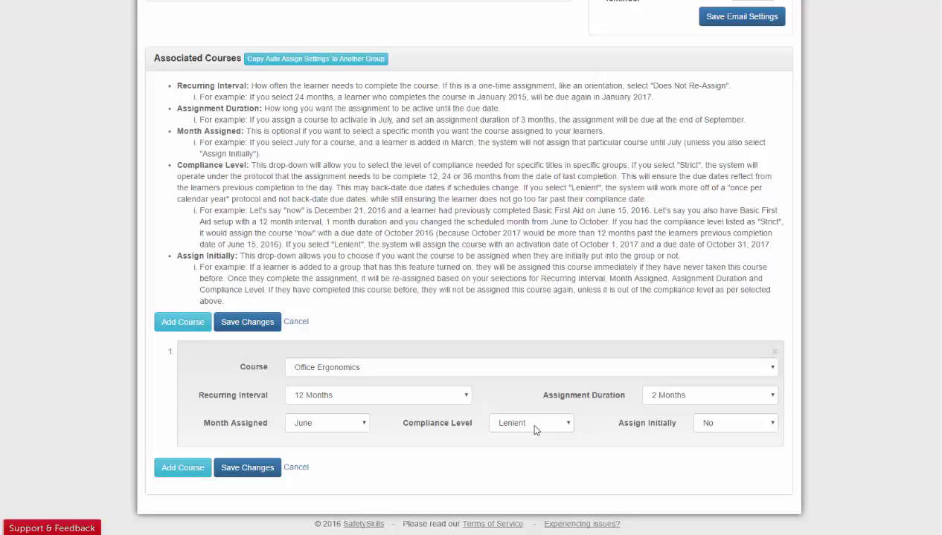
click(531, 428)
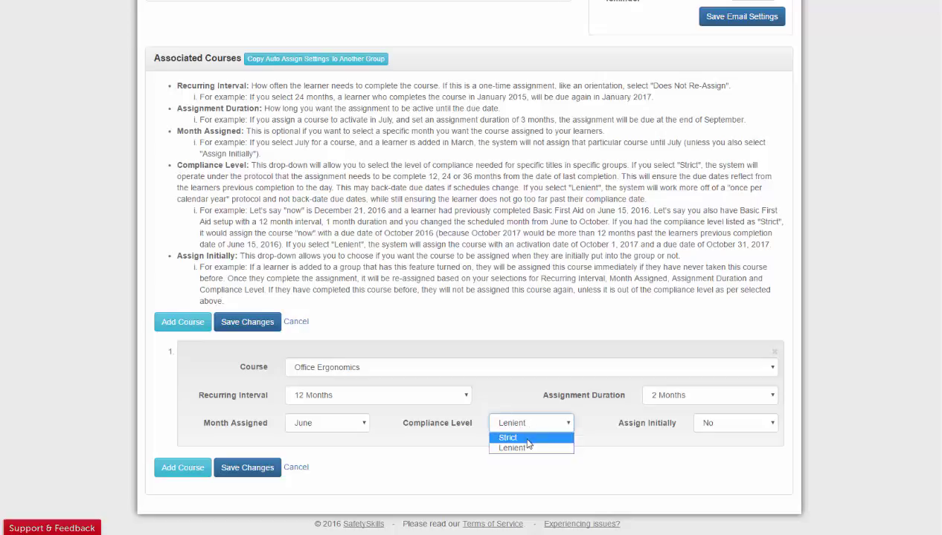
click(527, 438)
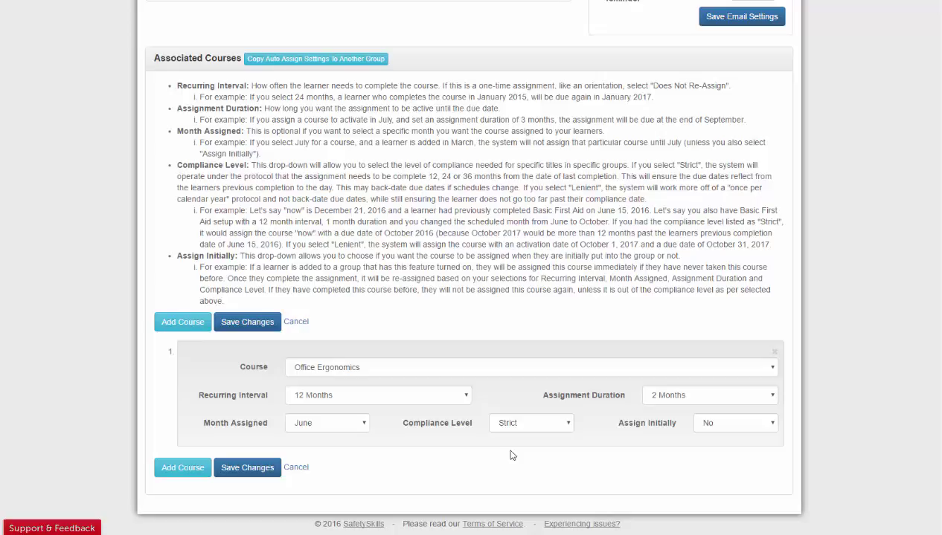
click(508, 422)
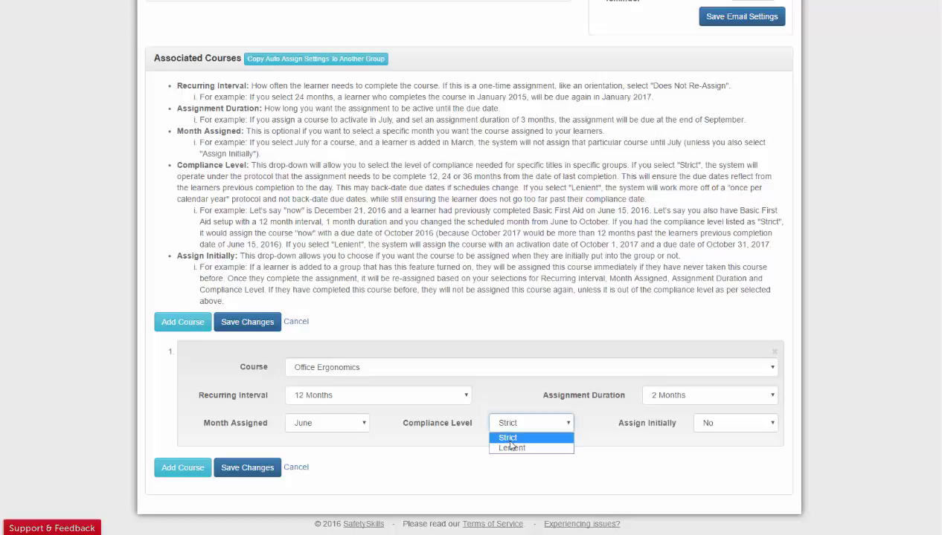
click(505, 441)
click(522, 470)
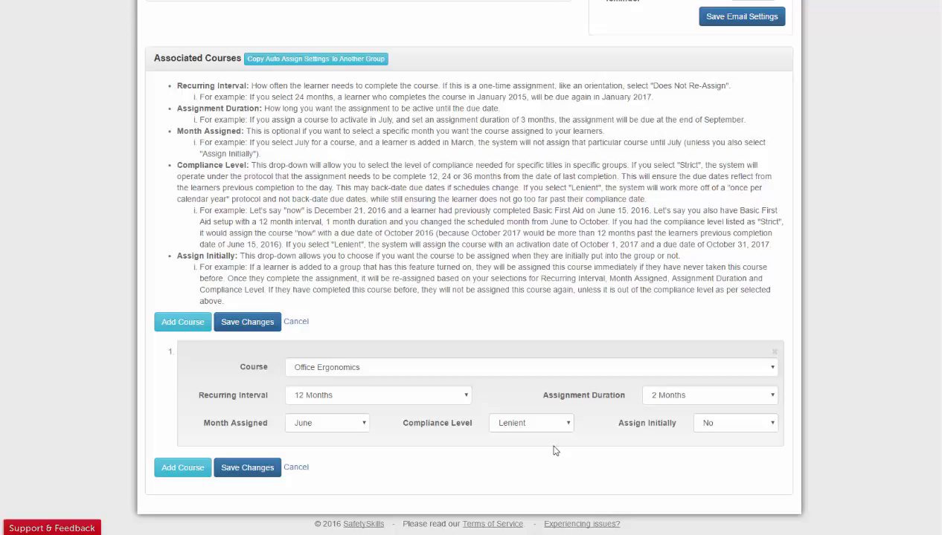
Switch the Assign Initially option of Office Ergonomics to Yes and back to No.
click(738, 431)
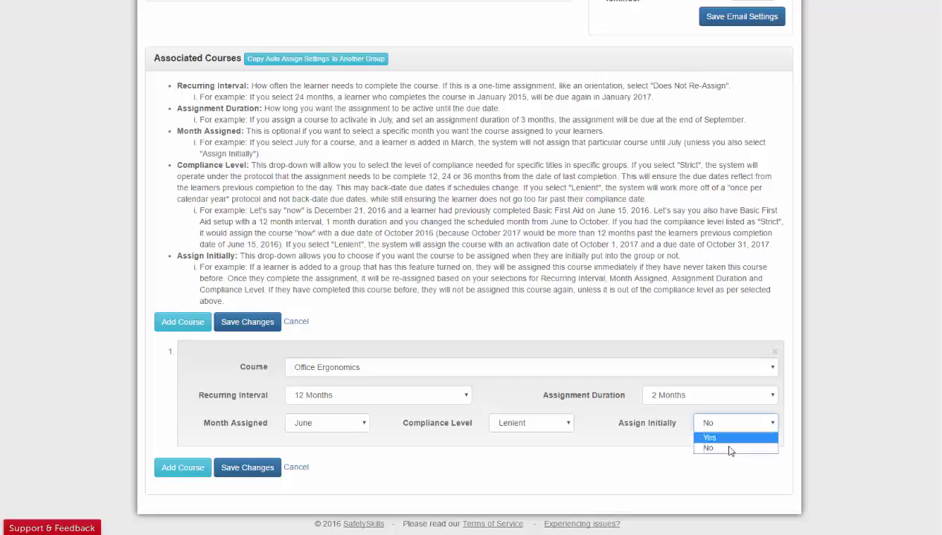
click(732, 438)
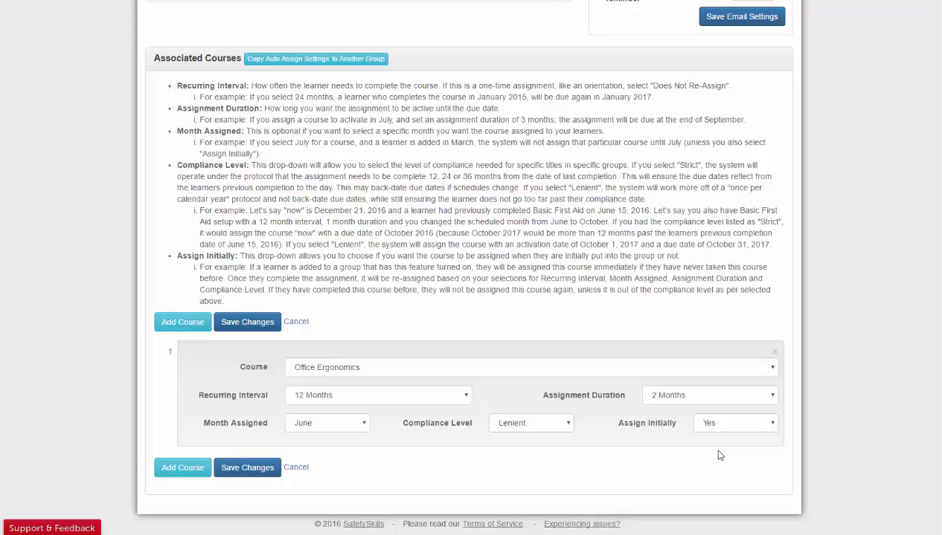
click(711, 424)
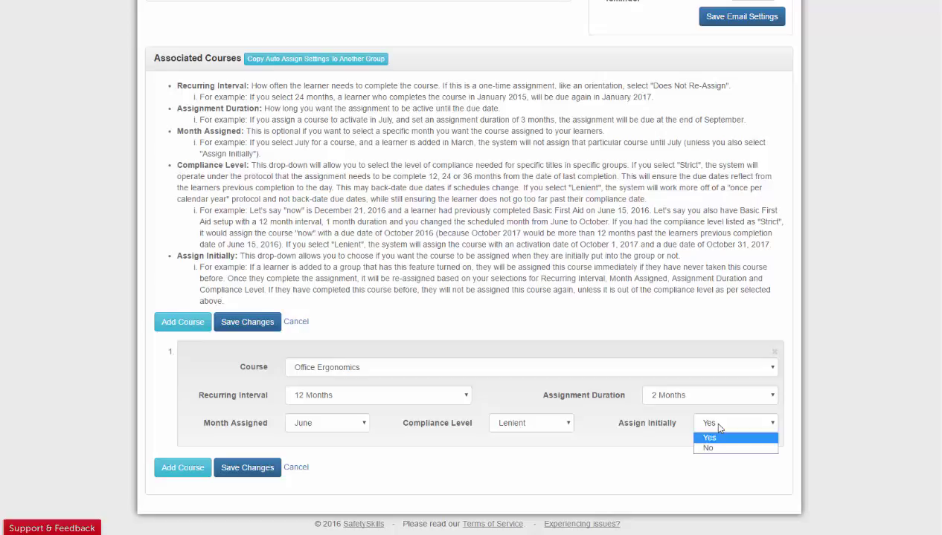
click(720, 450)
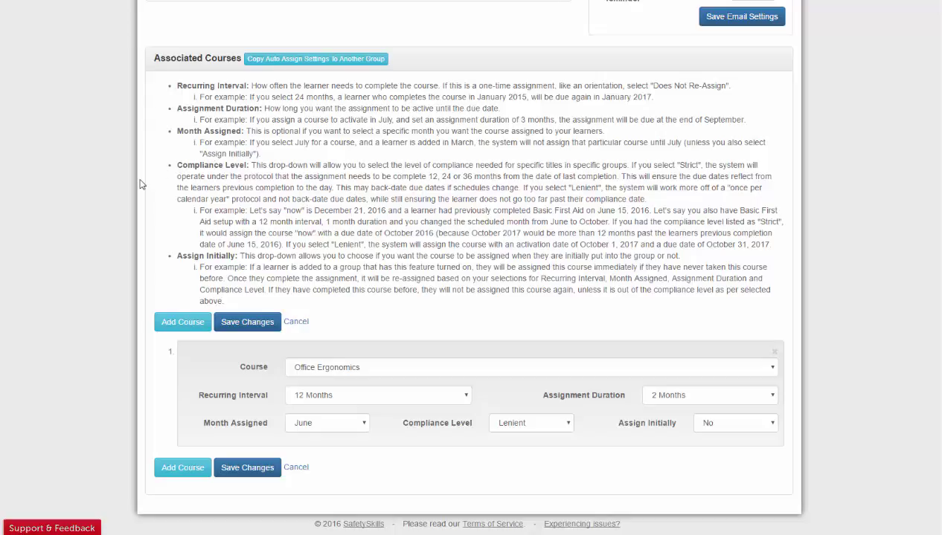
Add a second, blank course entry to the Office group and remove it again.
click(197, 328)
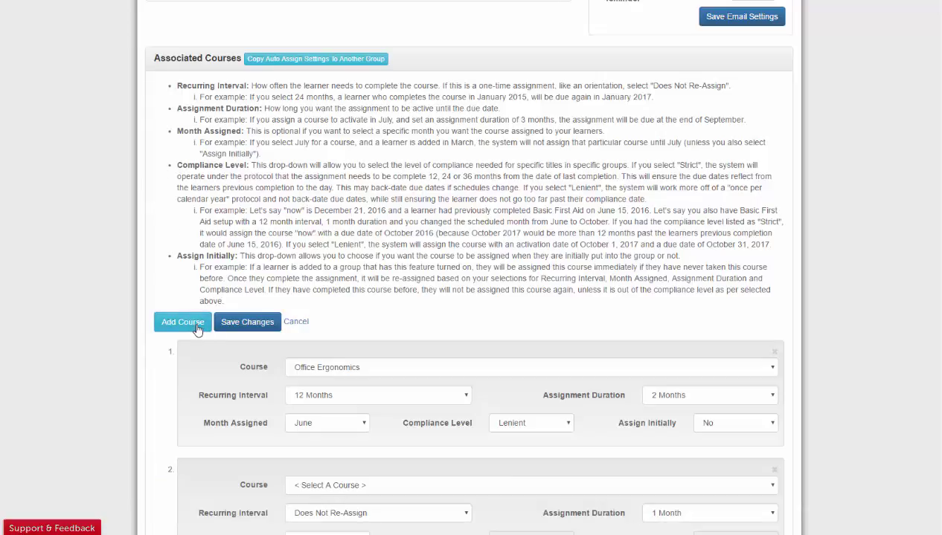
scroll(197, 328, down, 3)
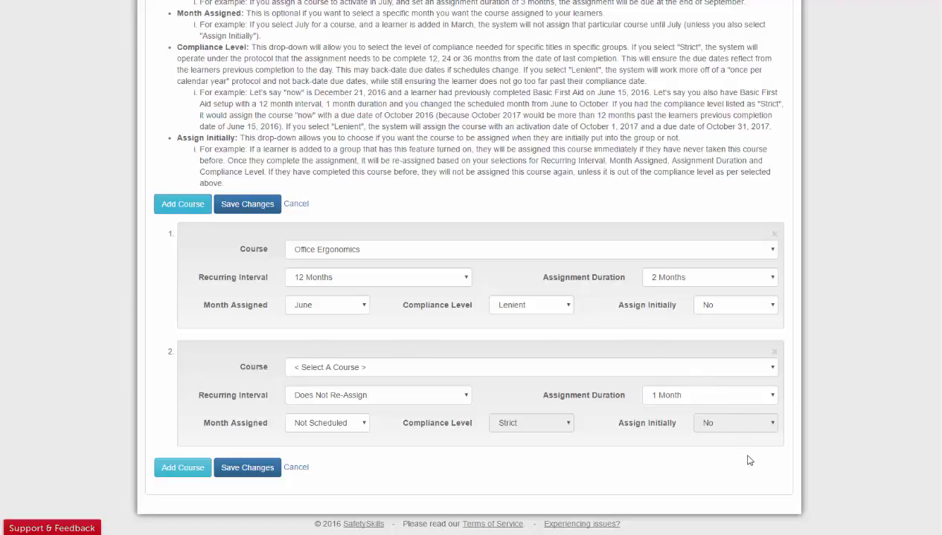
click(773, 353)
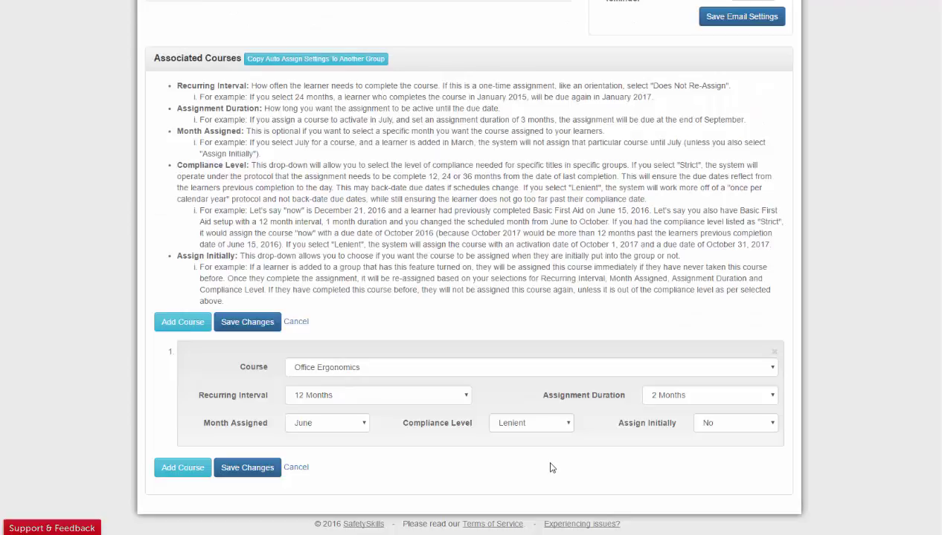
Save the Office group's course settings and accept the adjustment of current assignments.
click(245, 468)
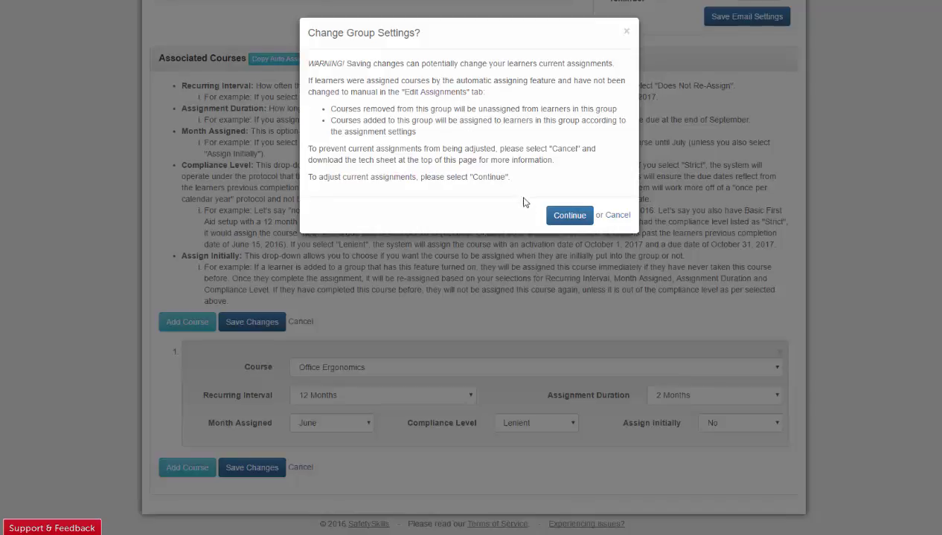
click(558, 216)
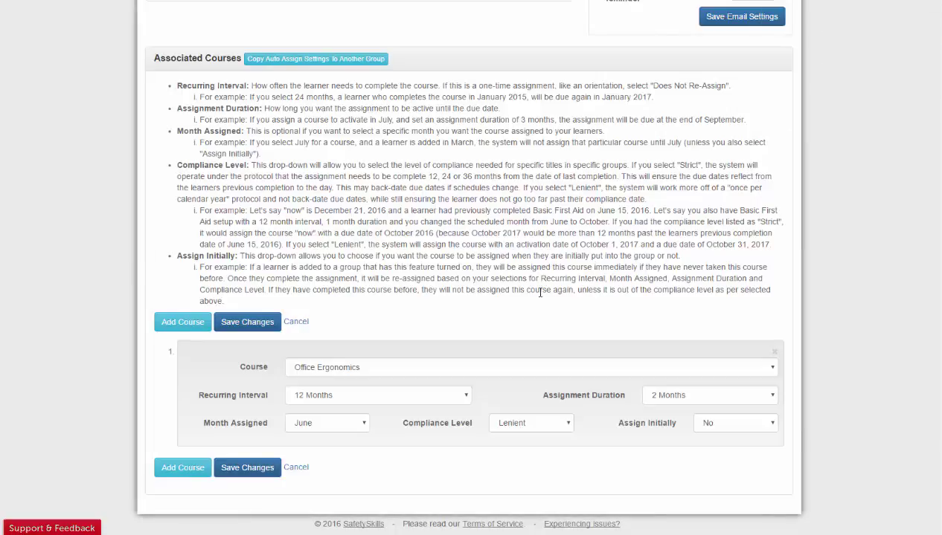
Turn off both the activation email delay and the reminder email delay in the account email settings.
scroll(539, 293, up, 5)
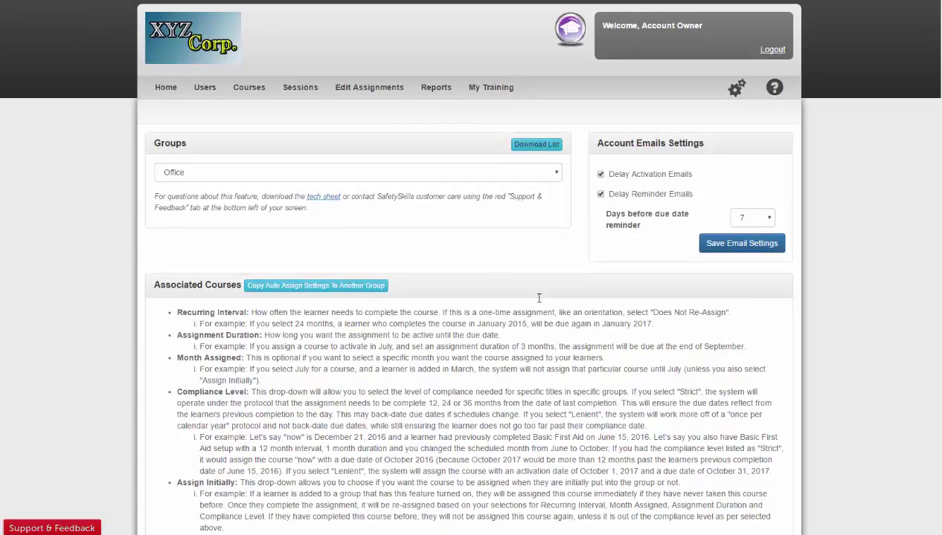
click(636, 177)
click(636, 191)
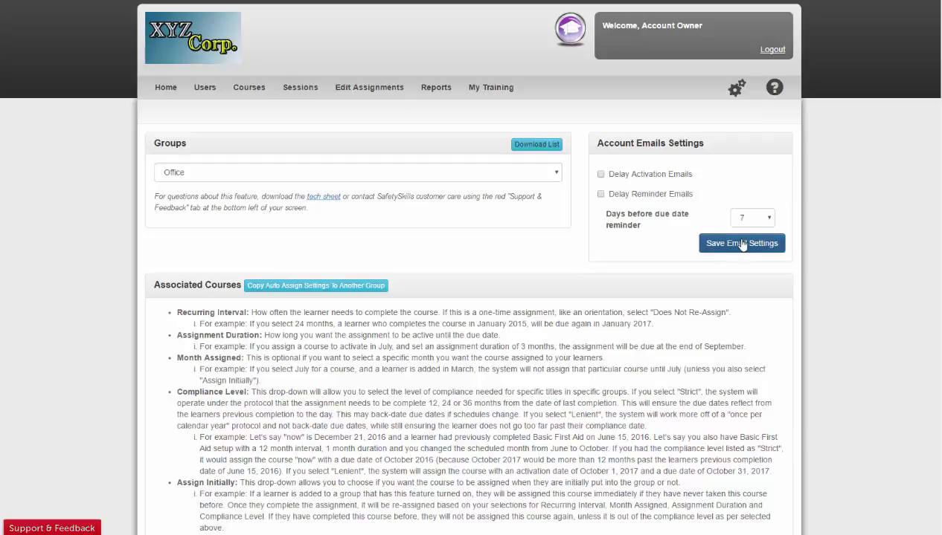